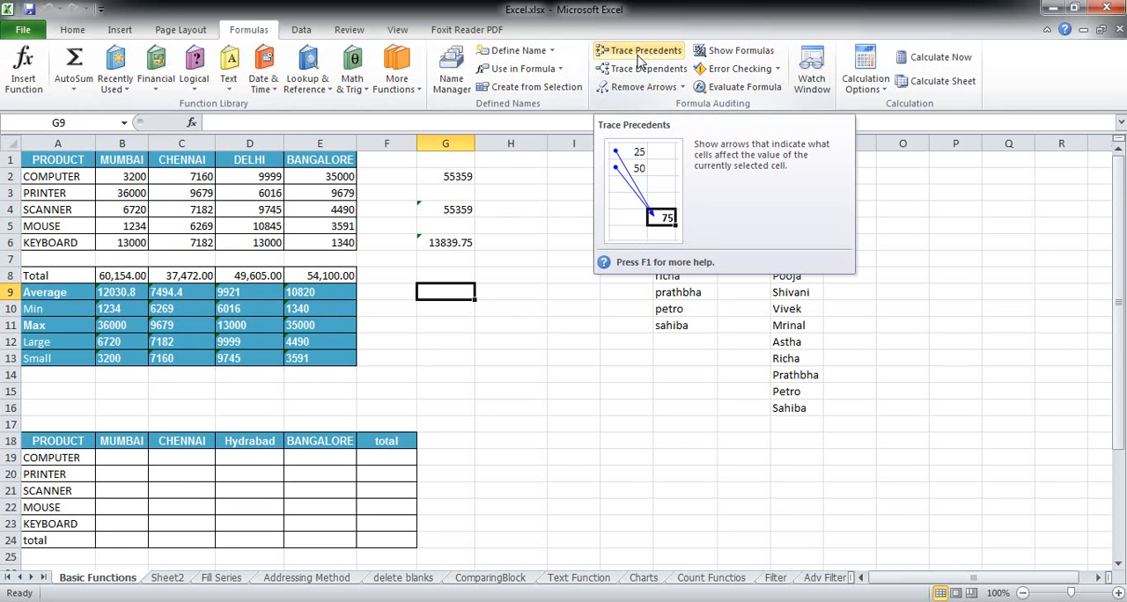
Step: Enter the formula =B5+C5+D5+E5 in cell G9 to add up the MOUSE row across the four cities
click(490, 335)
click(451, 296)
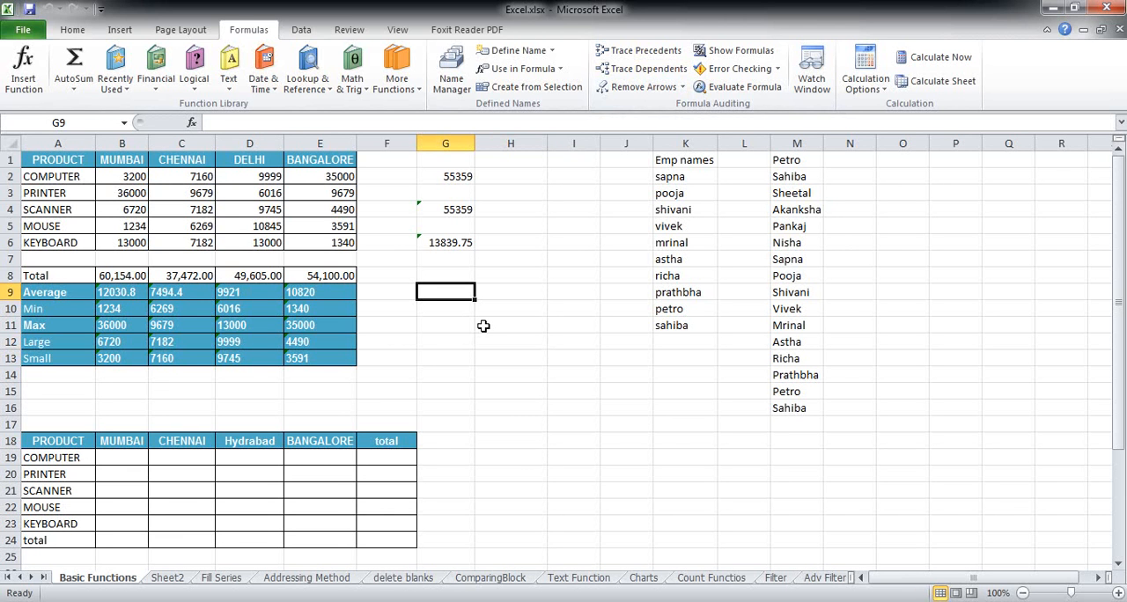
text(=)
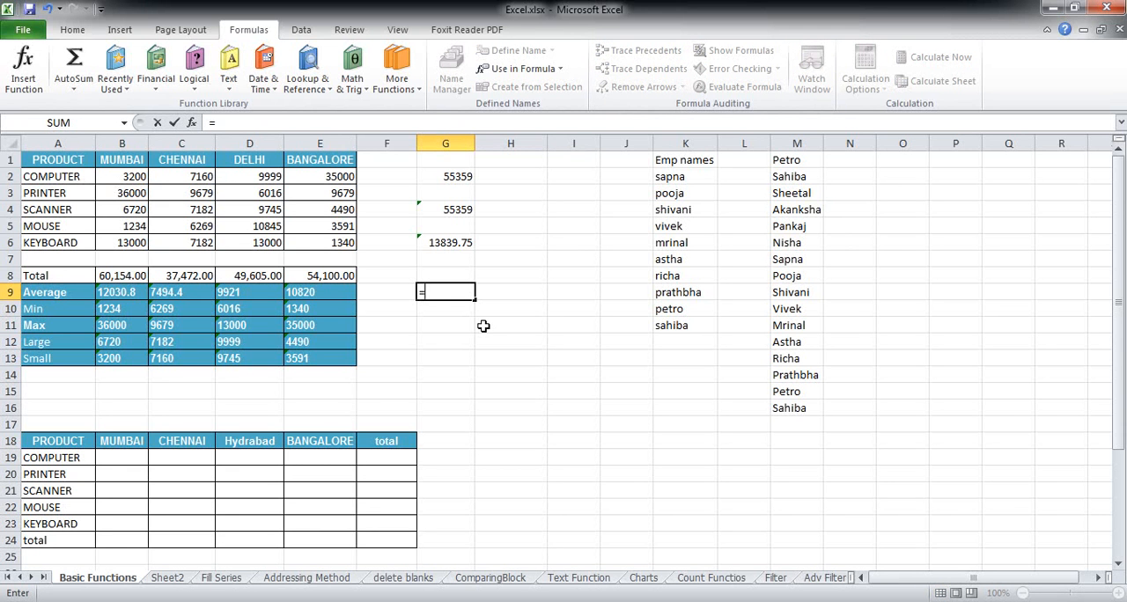
click(139, 226)
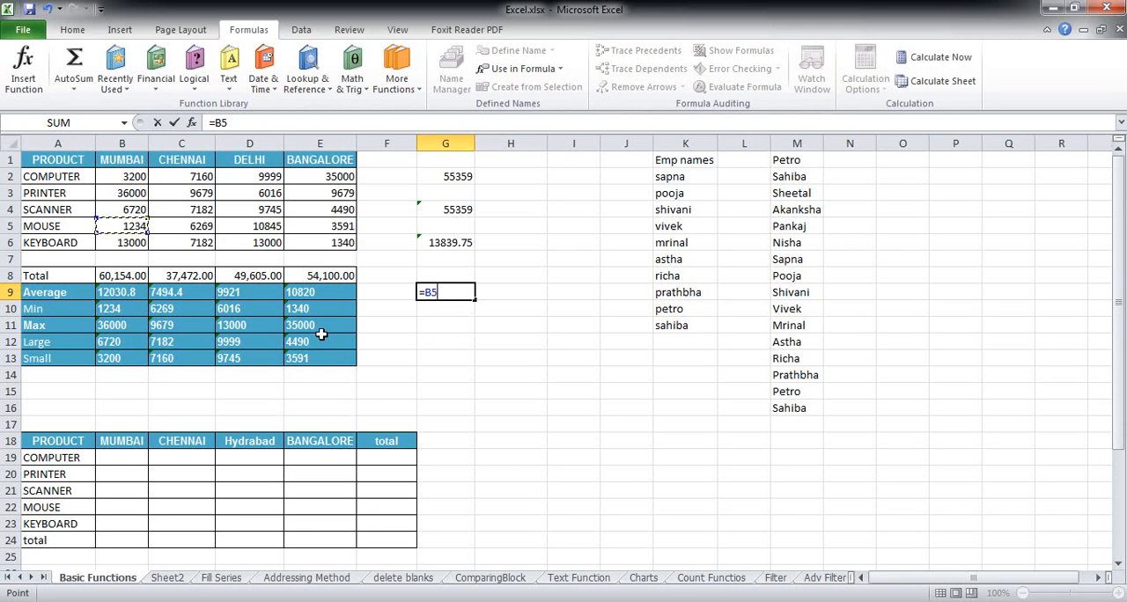
text(+)
click(189, 226)
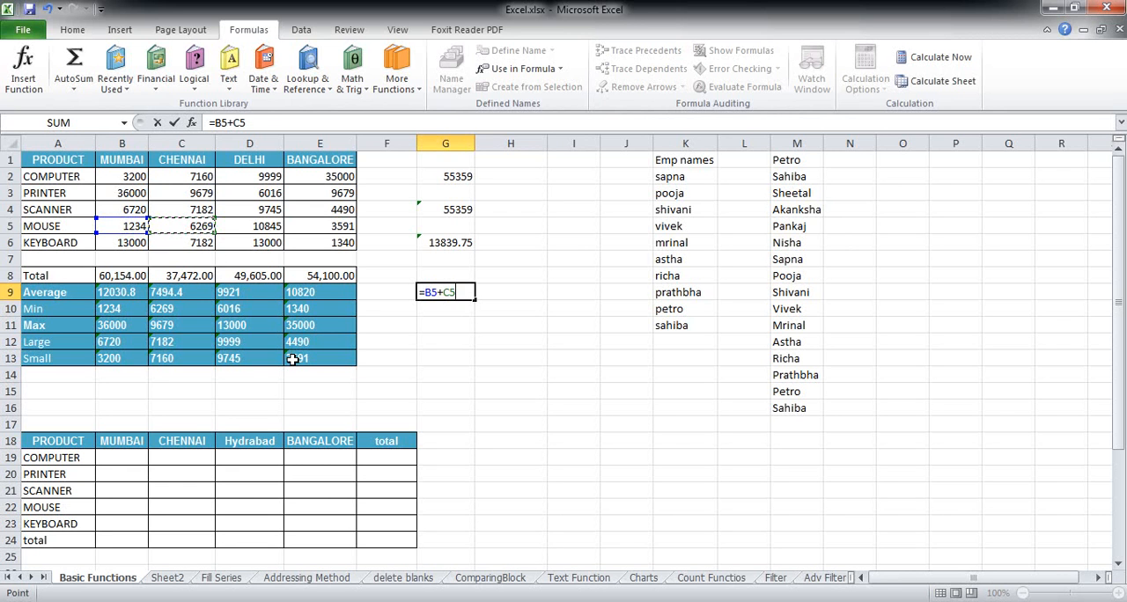
text(+)
click(273, 227)
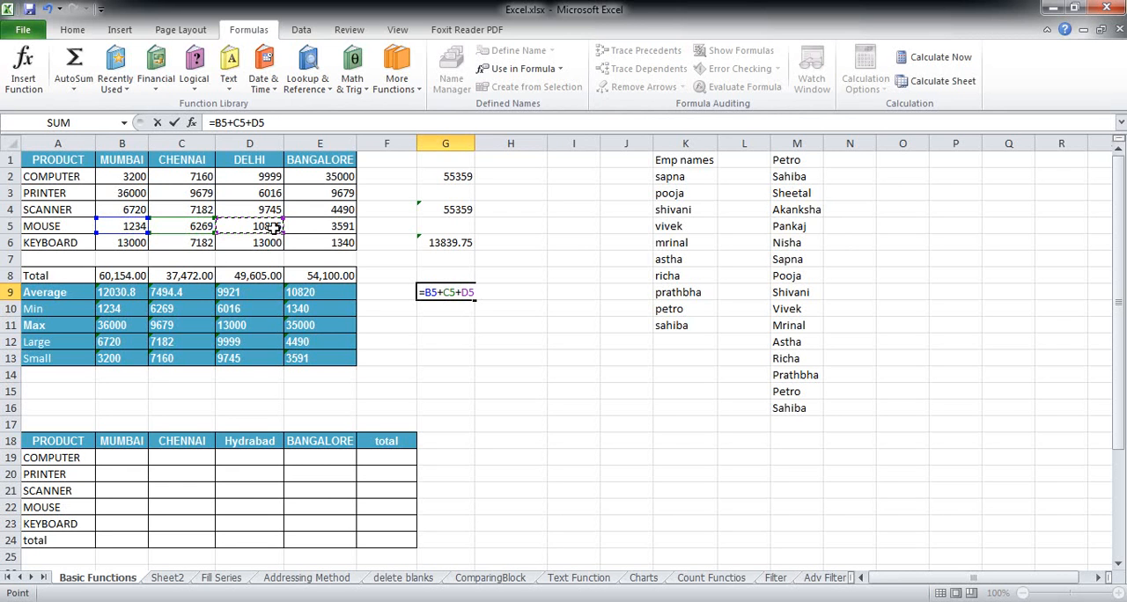
text(+)
click(348, 226)
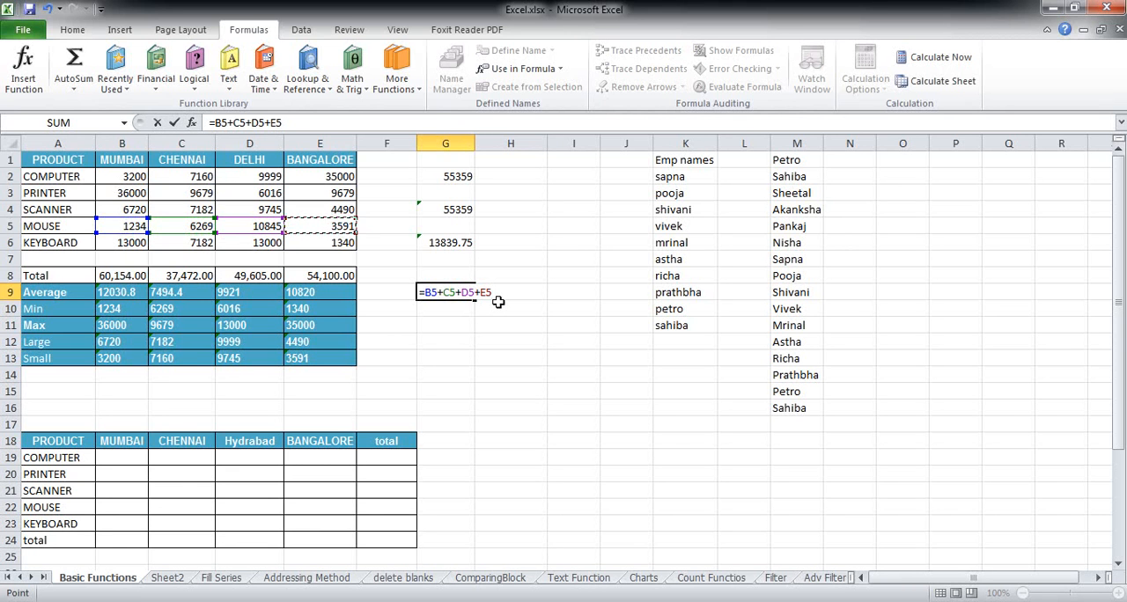
key(Return)
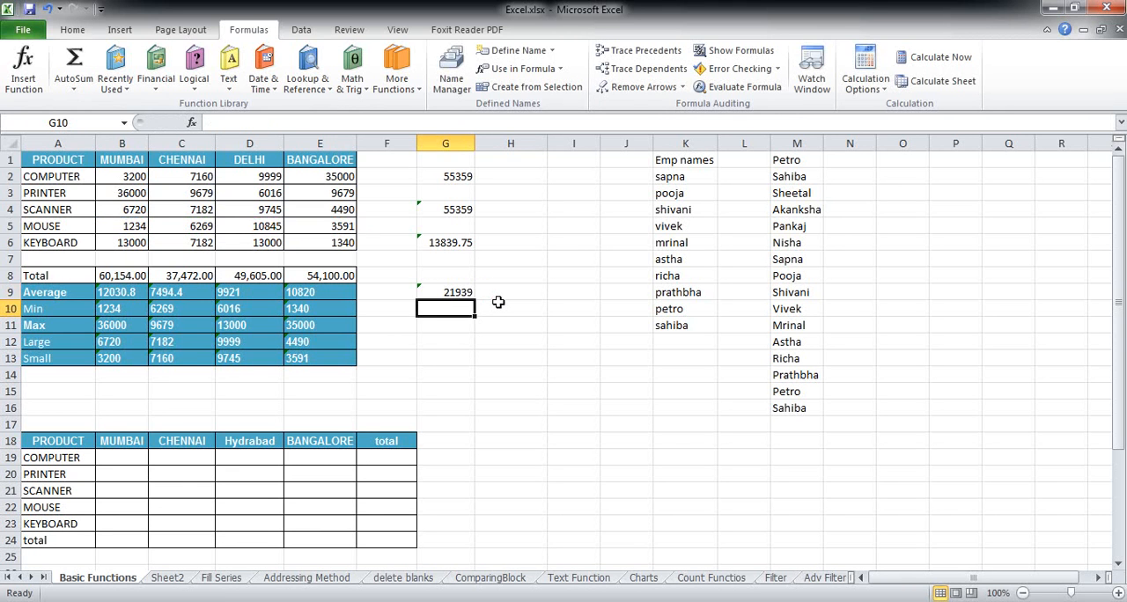
Step: Trace the precedents of cell G9 and remove the tracer arrows again
click(467, 342)
click(451, 292)
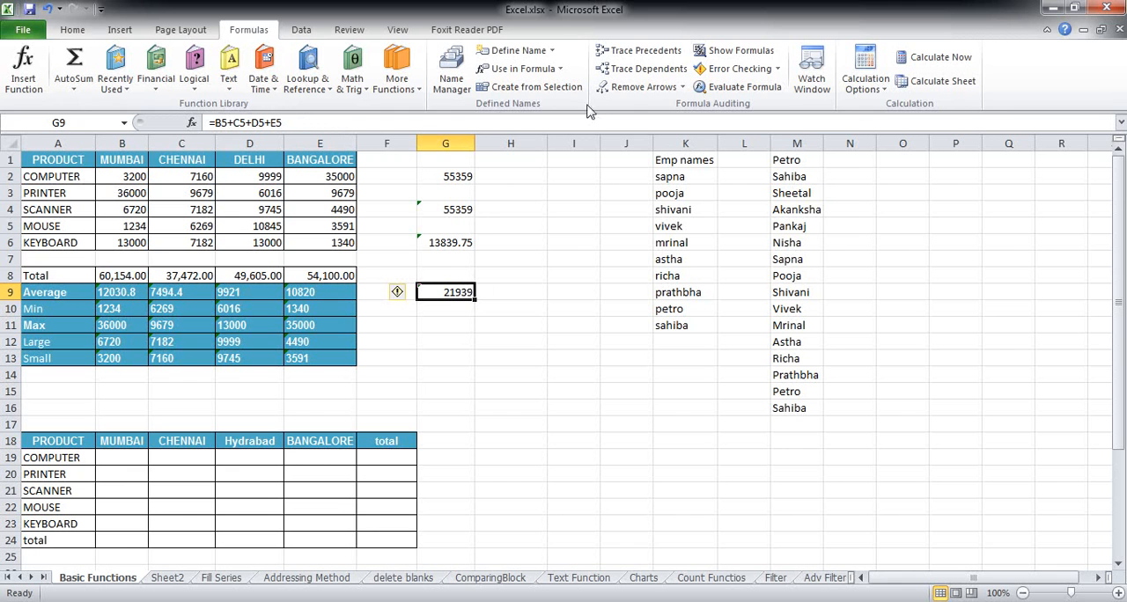
click(629, 54)
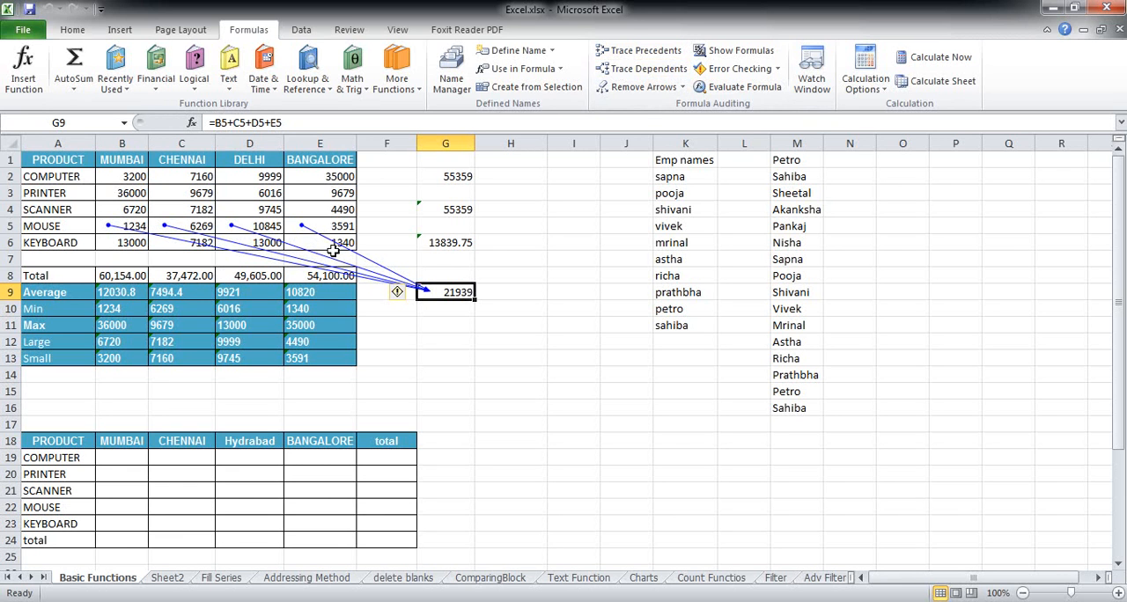
click(643, 87)
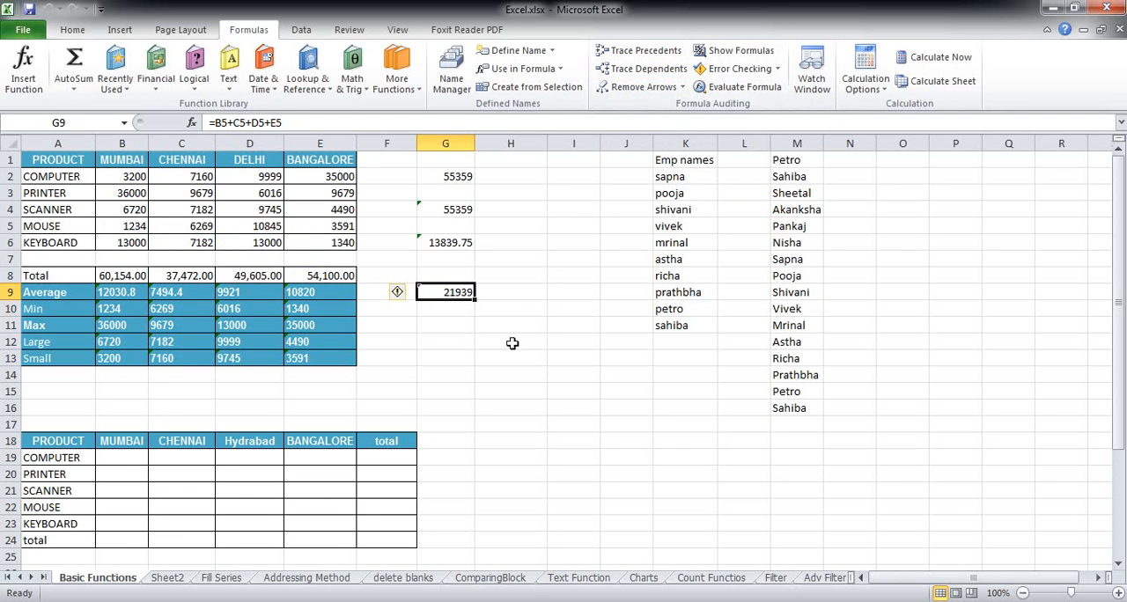
Step: Enter the formula =B6+C6+D6+E6+G9 in cell G11 to add the KEYBOARD row to the MOUSE total
click(459, 326)
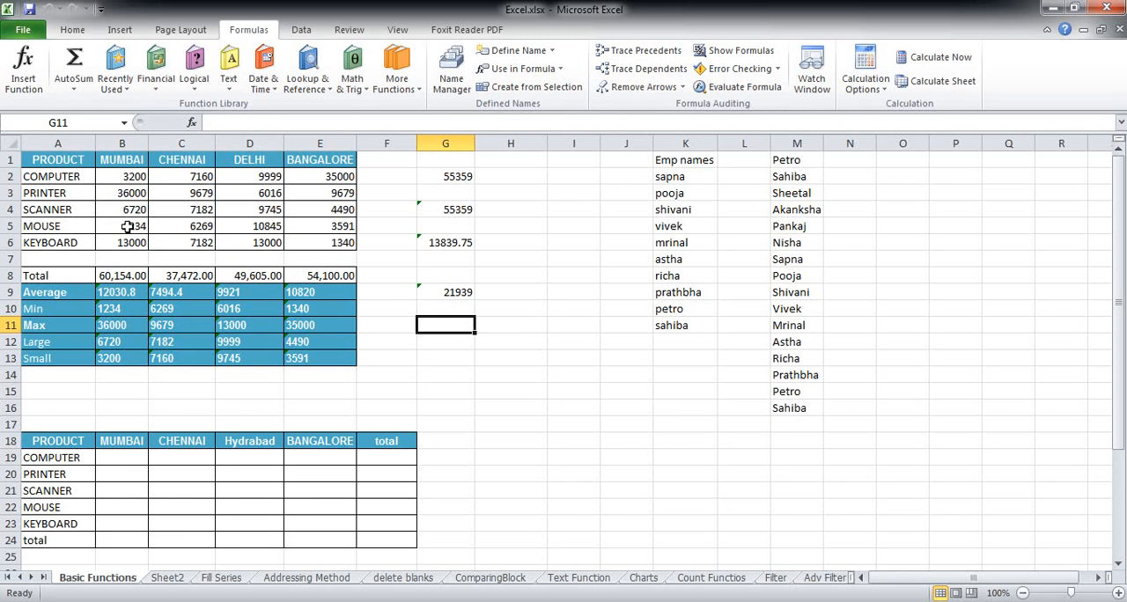
text(=)
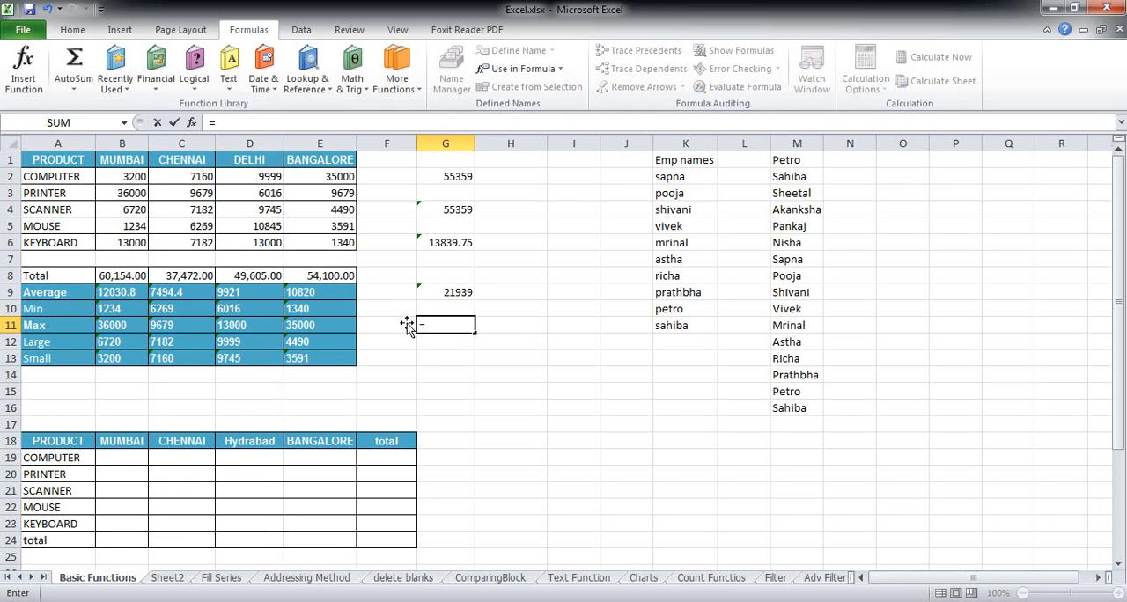
click(128, 244)
text(+)
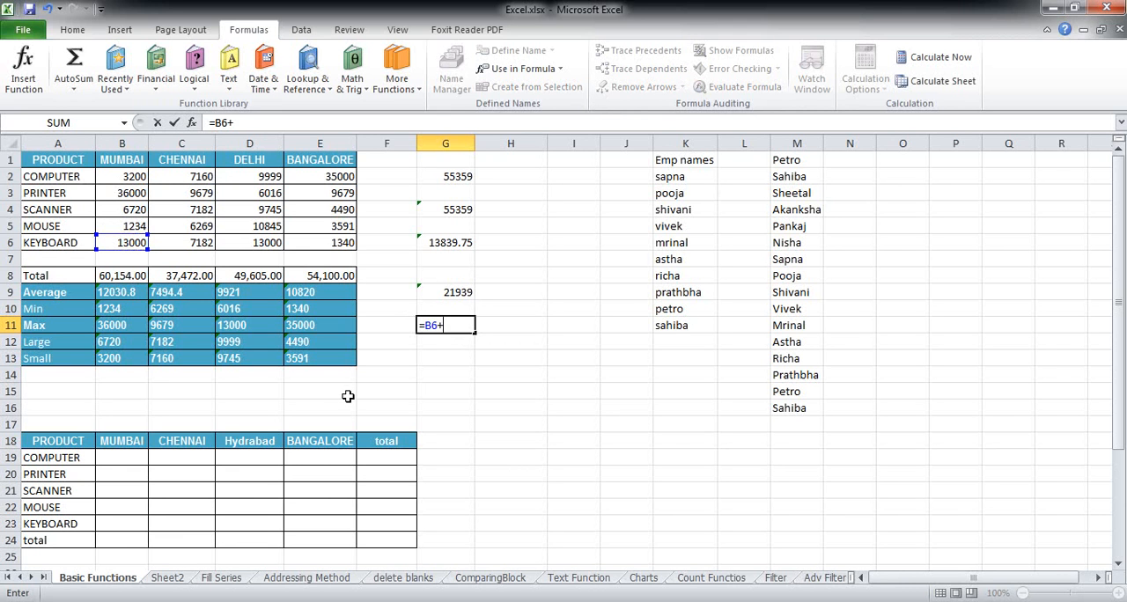
click(209, 247)
text(+)
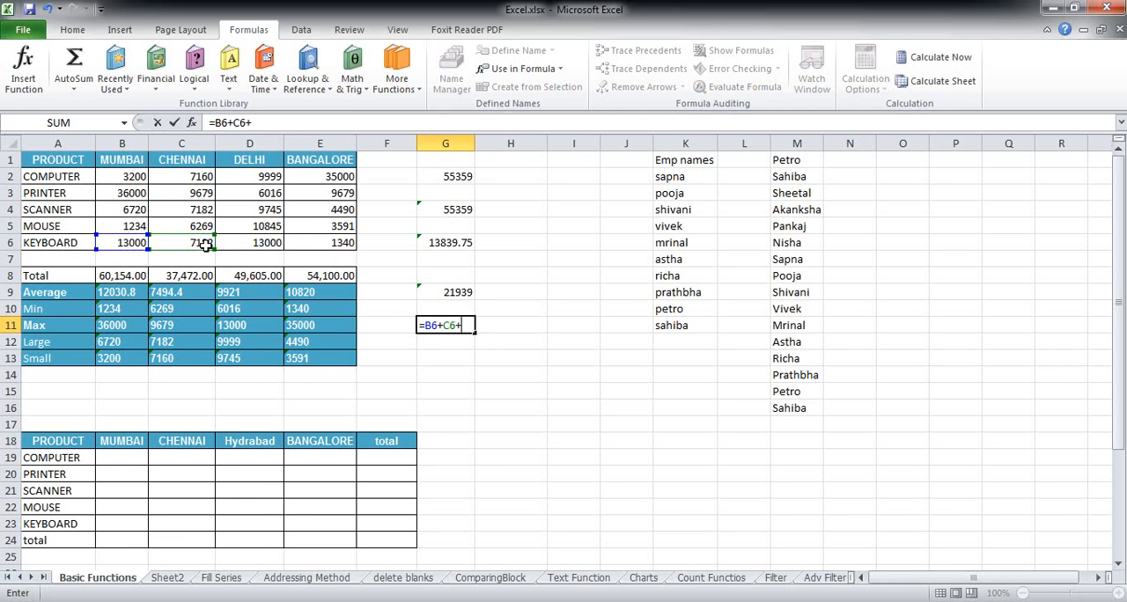
click(265, 238)
text(+)
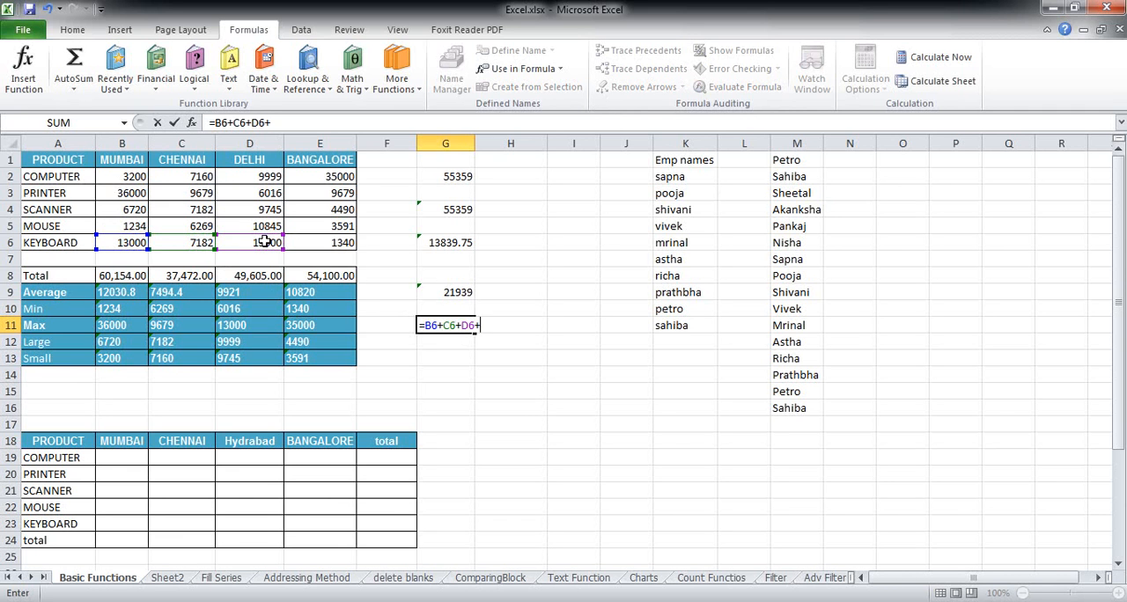
click(339, 244)
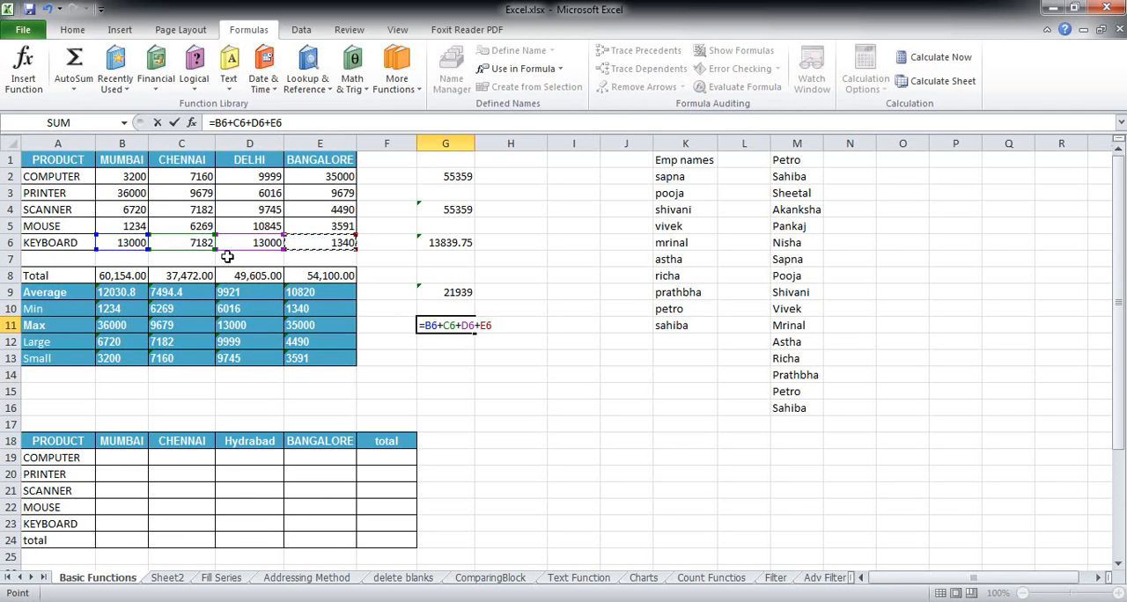
text(+)
click(456, 292)
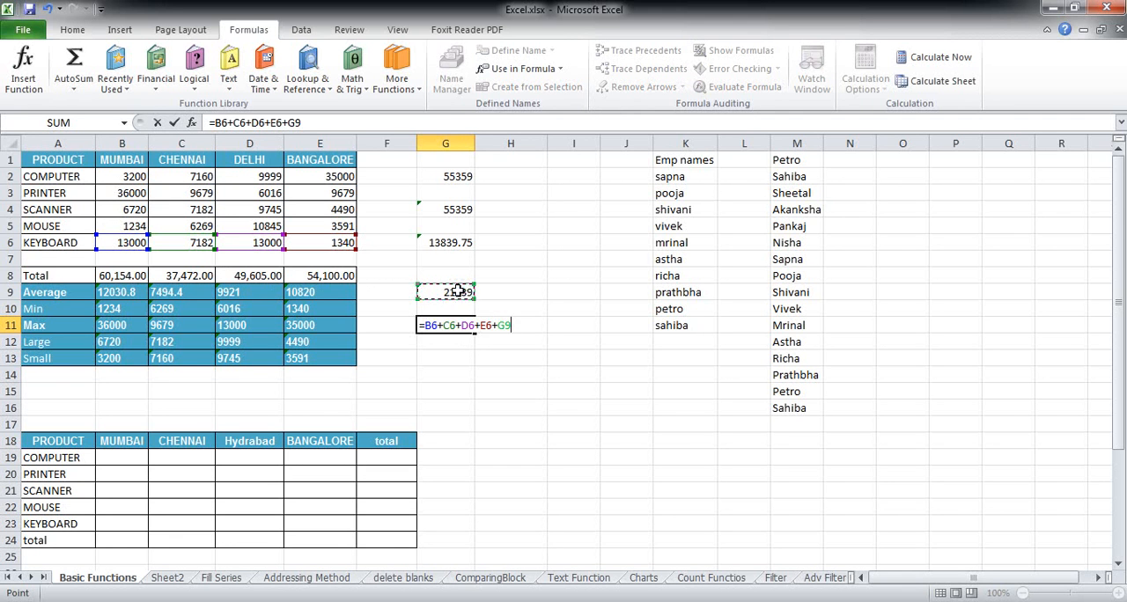
key(Return)
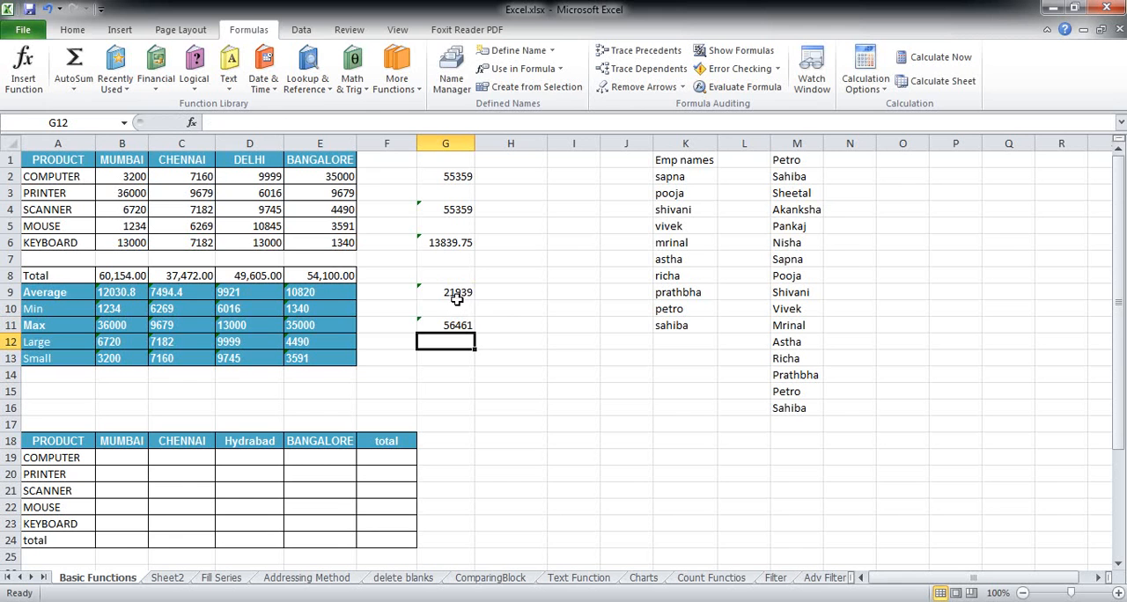
Step: Trace the dependents of cell G9 and check the formulas in G9 and G11 against the KEYBOARD row values
click(456, 294)
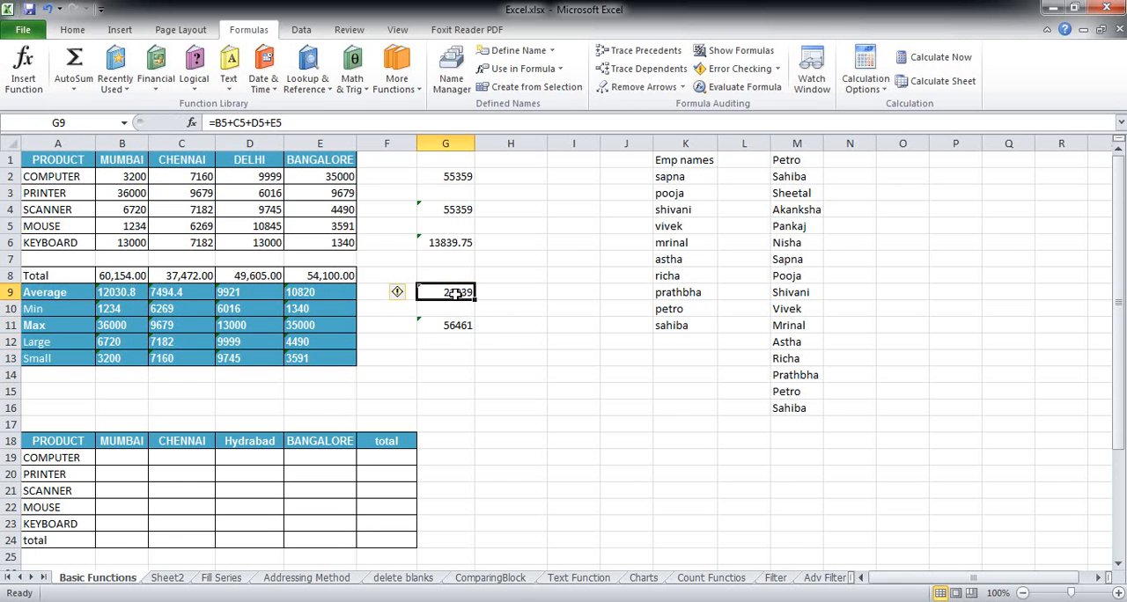
click(633, 72)
click(458, 326)
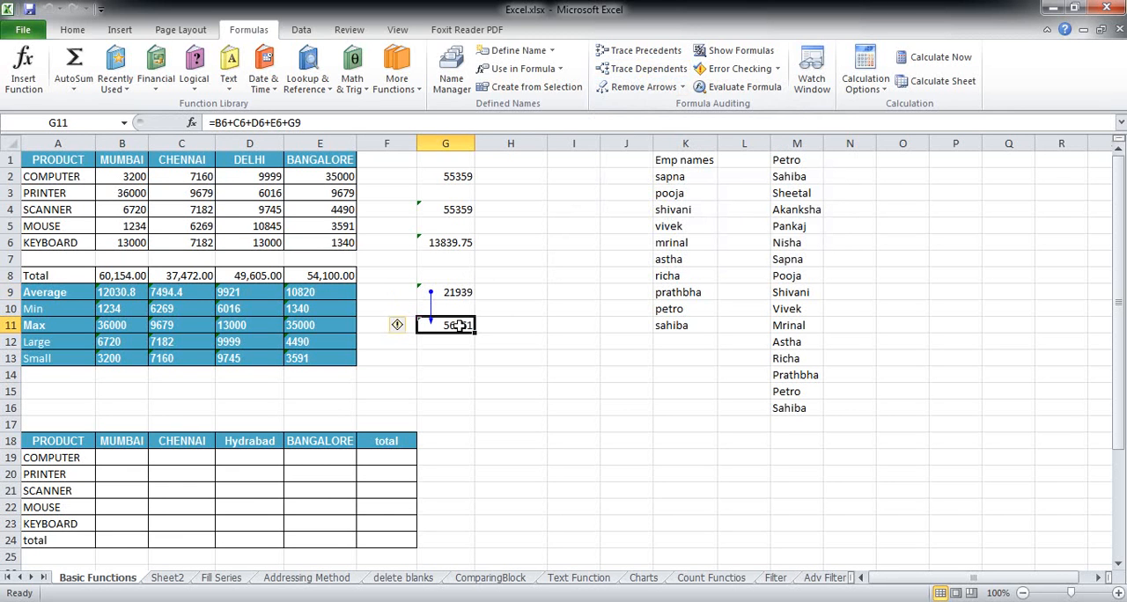
drag(120, 240, 327, 243)
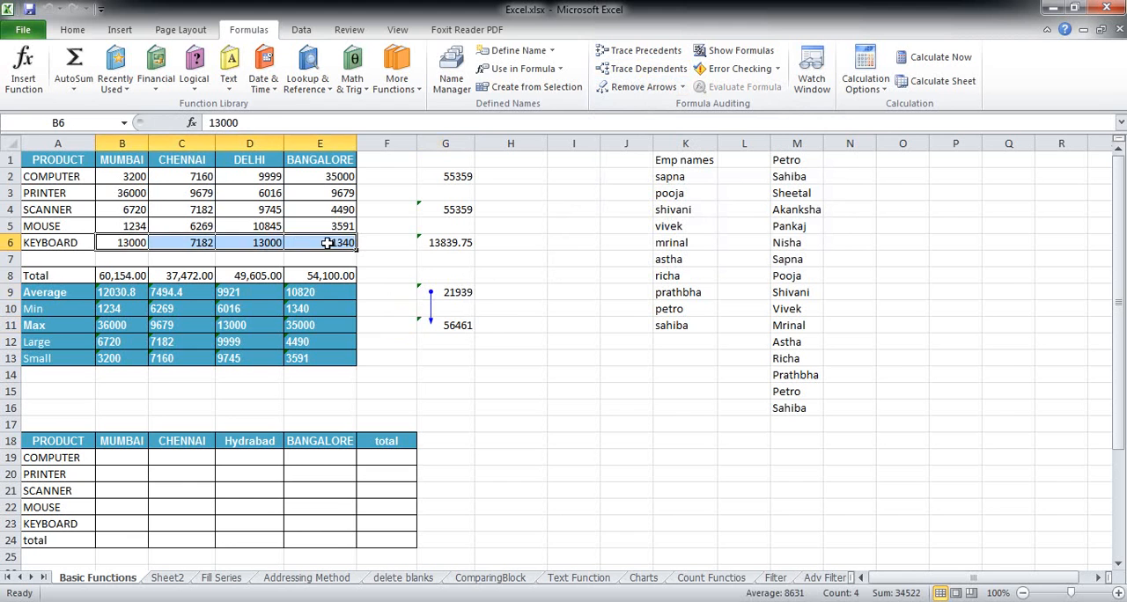
click(436, 292)
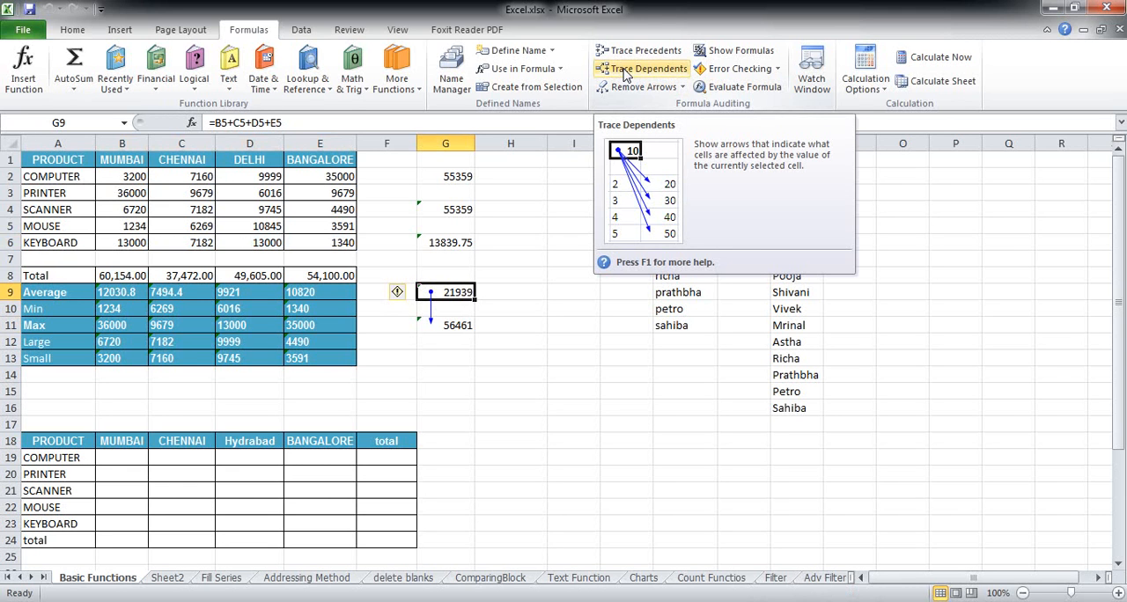
click(455, 328)
click(450, 292)
click(450, 325)
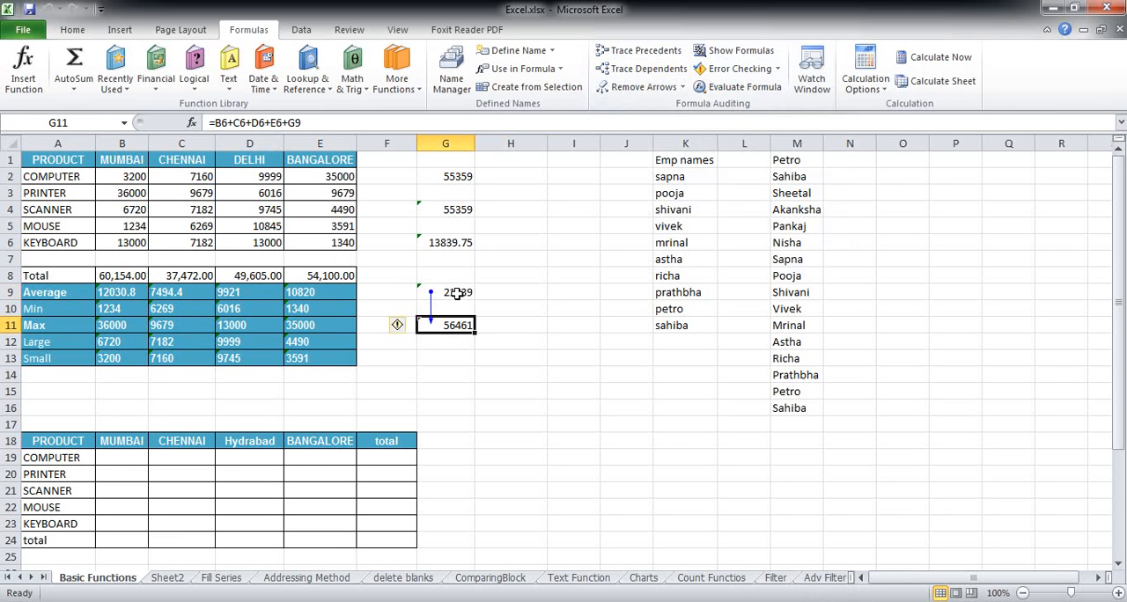
Step: Clear the existing tracer arrows and trace both the precedents and the dependents of cell G9
click(457, 294)
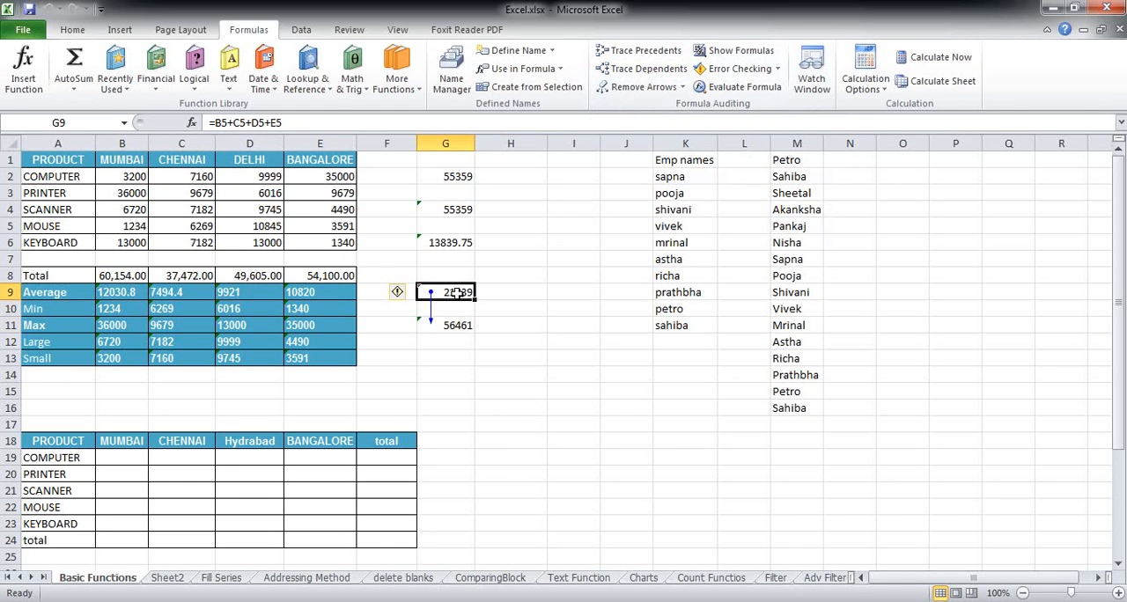
click(645, 90)
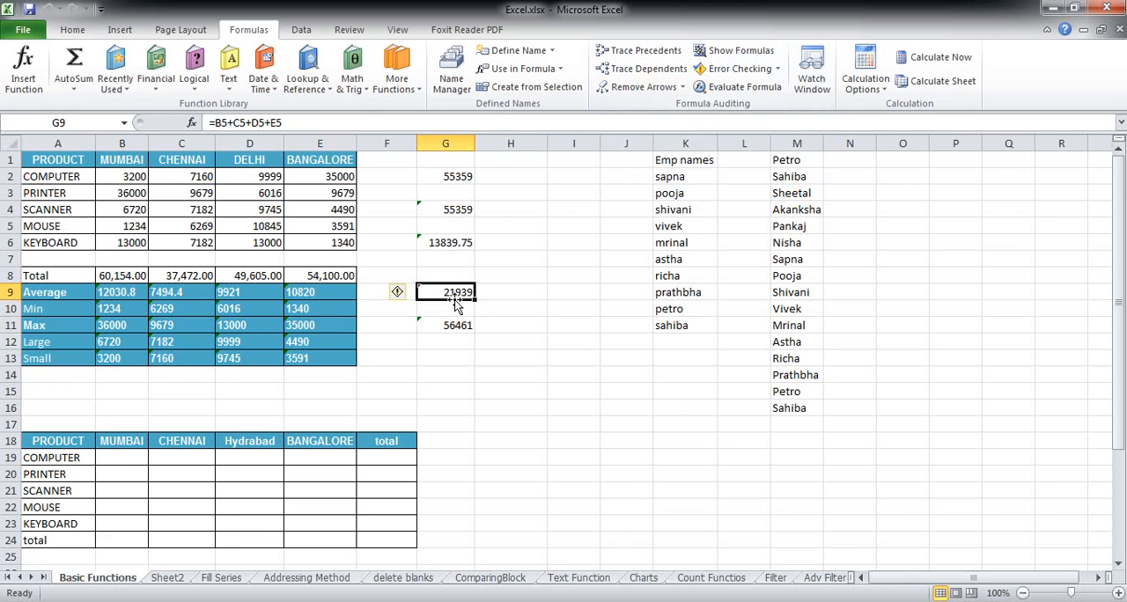
click(632, 58)
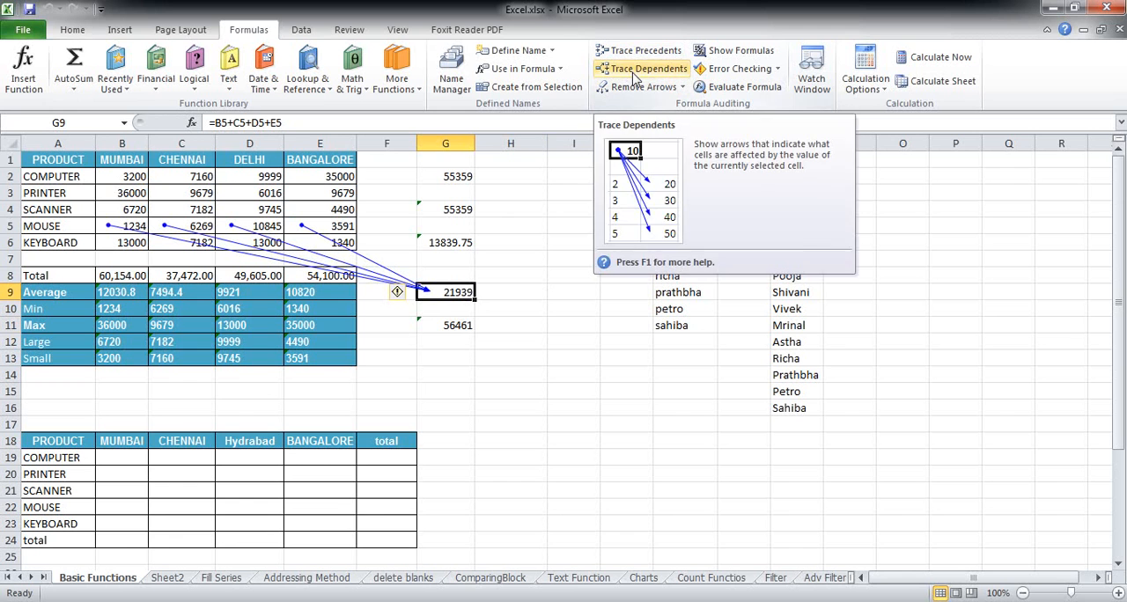
click(633, 76)
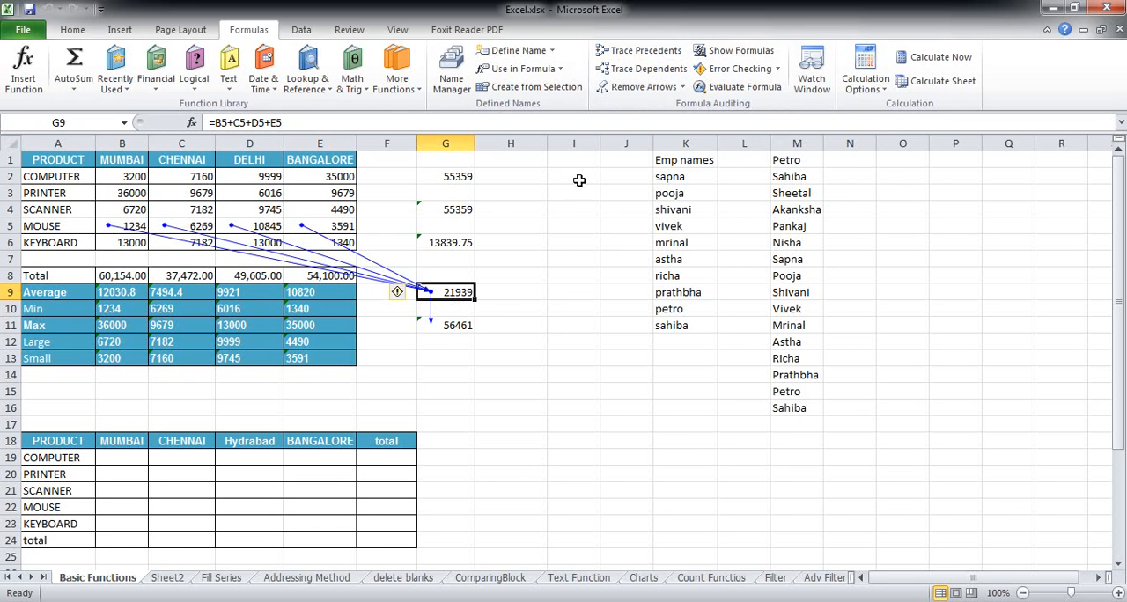
click(441, 326)
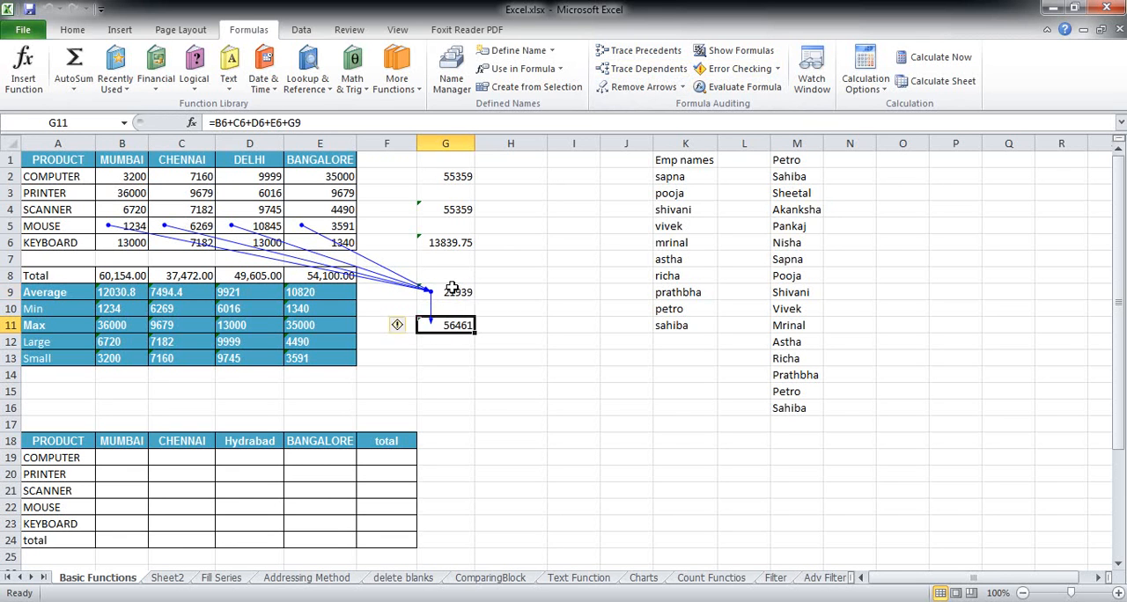
click(451, 291)
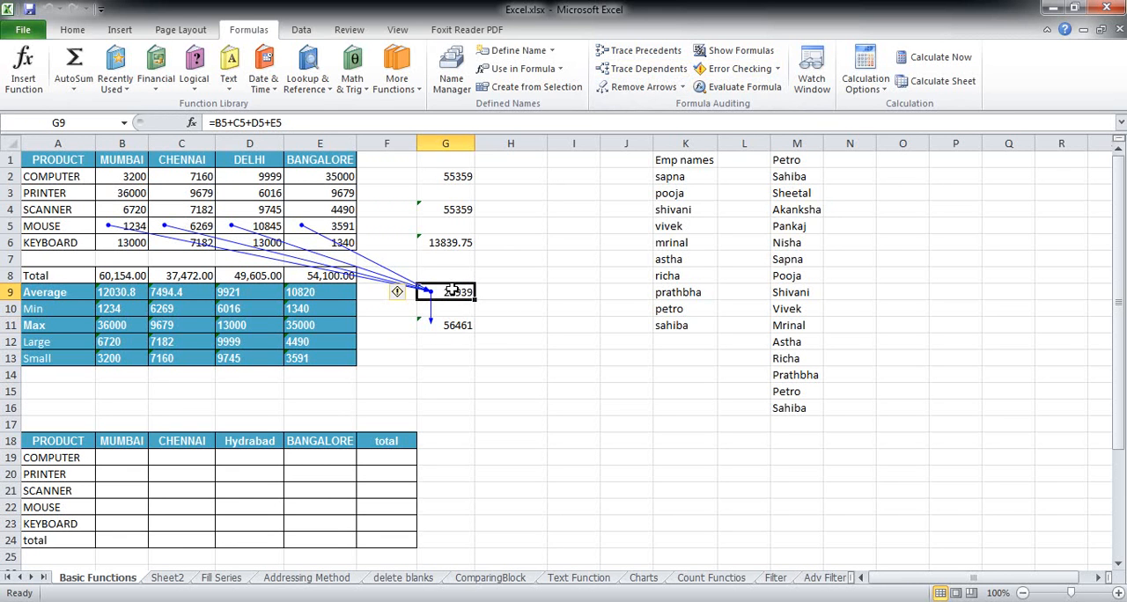